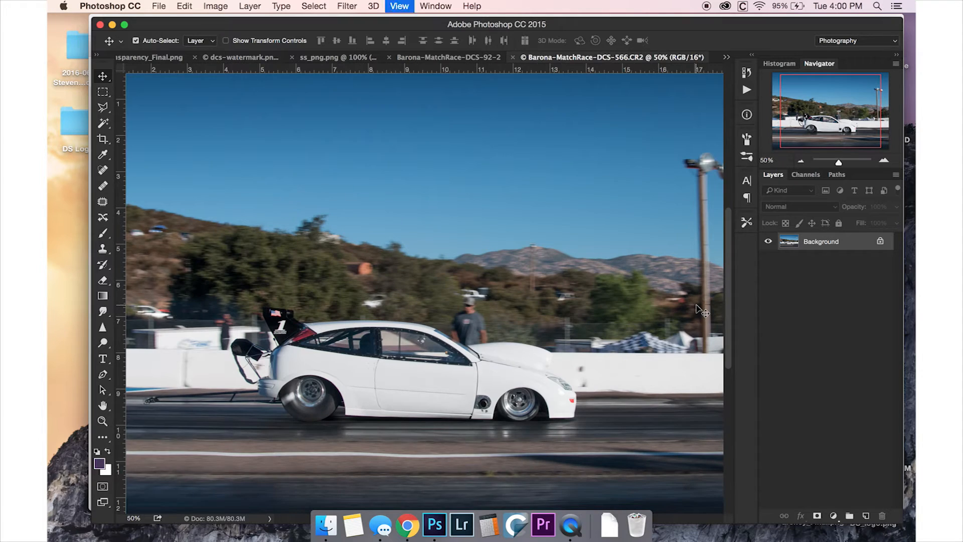
Duplicate the Background layer and apply a Motion Blur with a 0° angle and 80-pixel distance to the copy.
key(super+j)
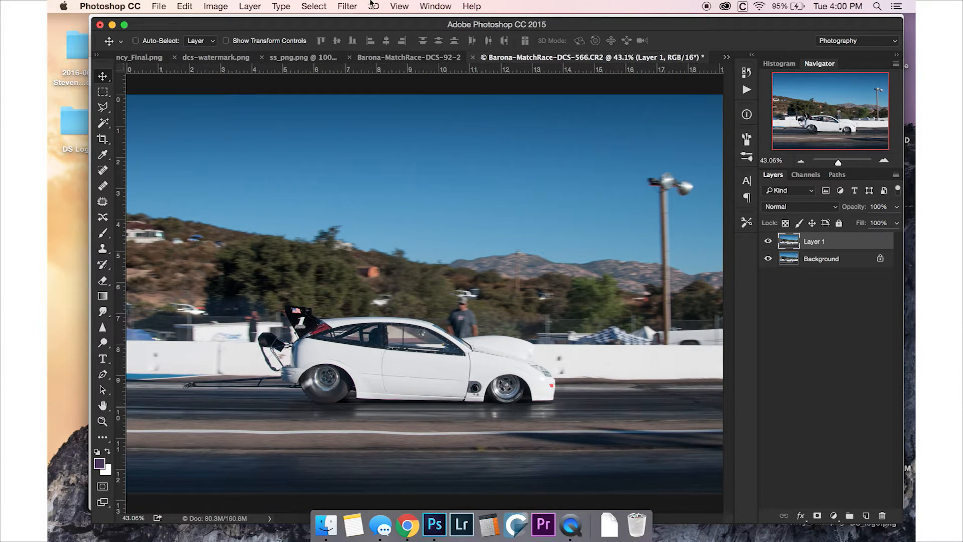
click(316, 5)
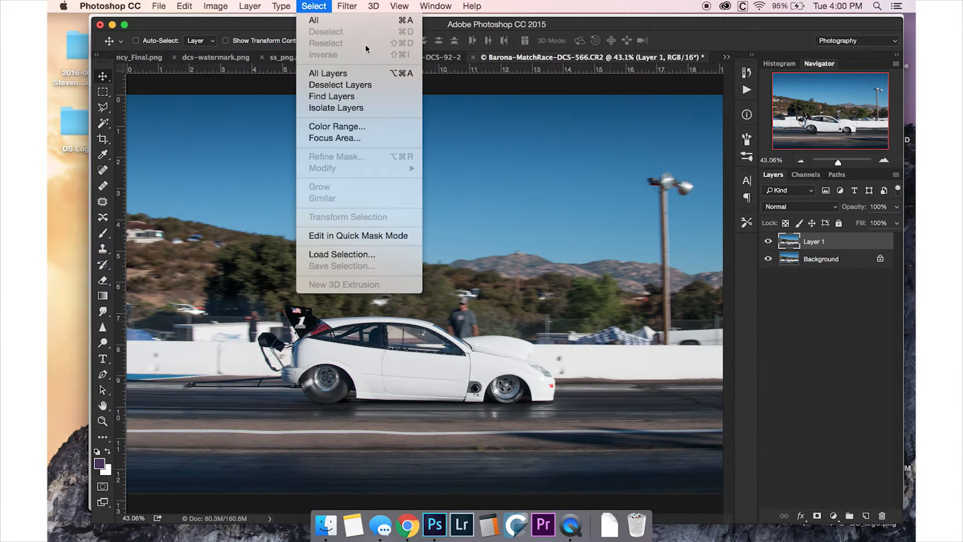
mouse_move(347, 6)
mouse_move(436, 150)
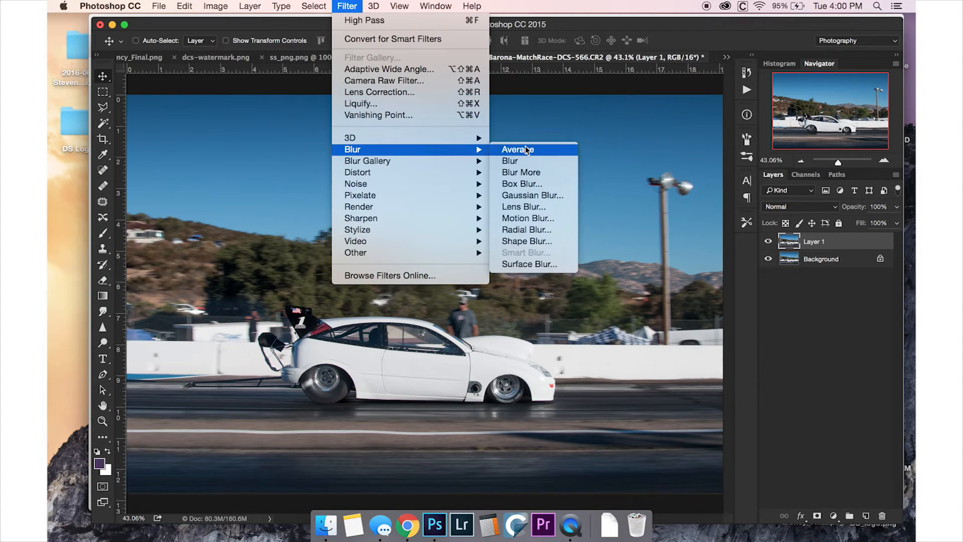
click(562, 219)
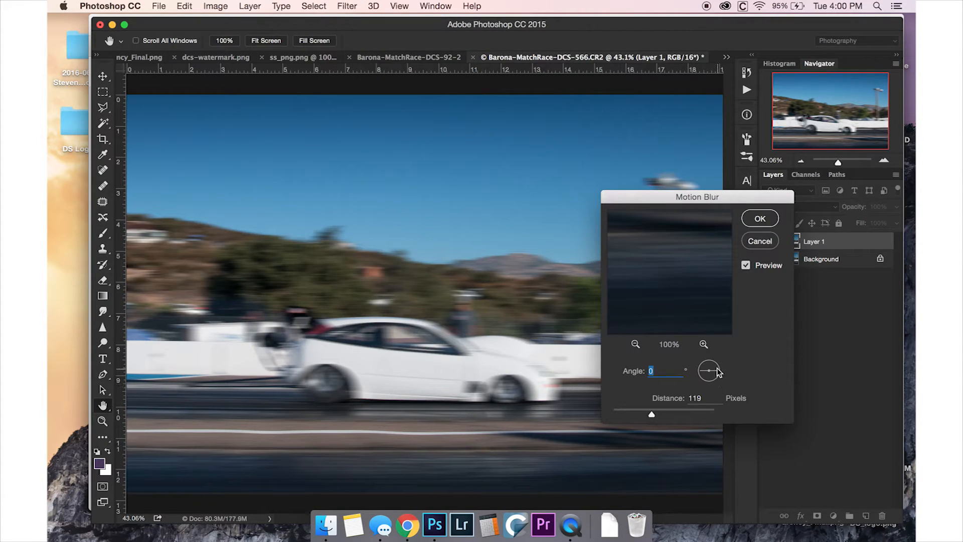
click(708, 395)
drag(652, 416, 646, 417)
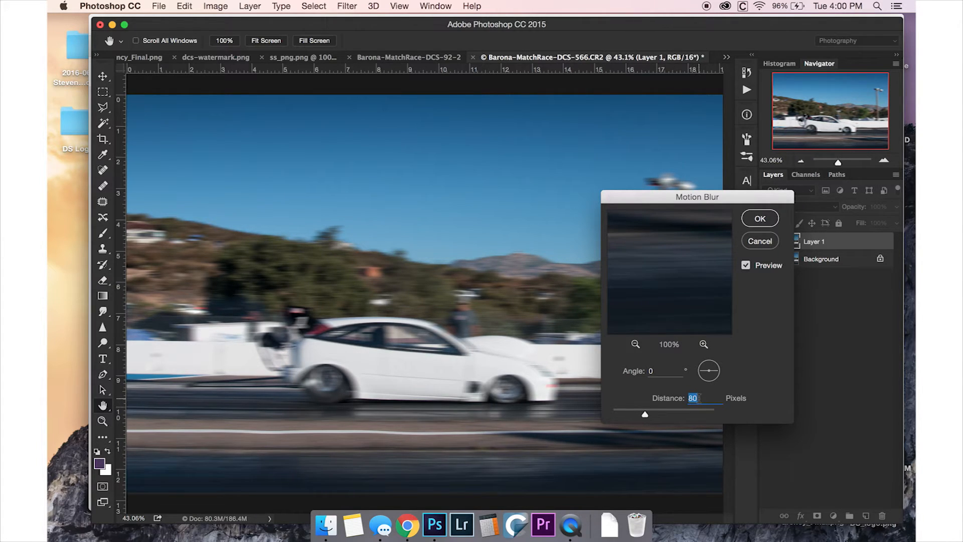
click(760, 220)
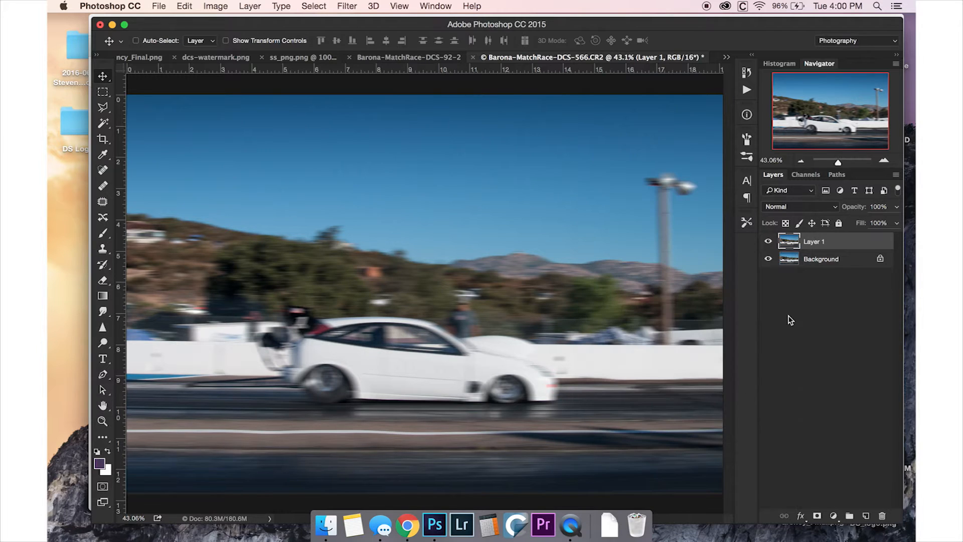
Add a layer mask to the blurred layer, invert it to black, and set up the Brush with white as foreground colour.
click(817, 516)
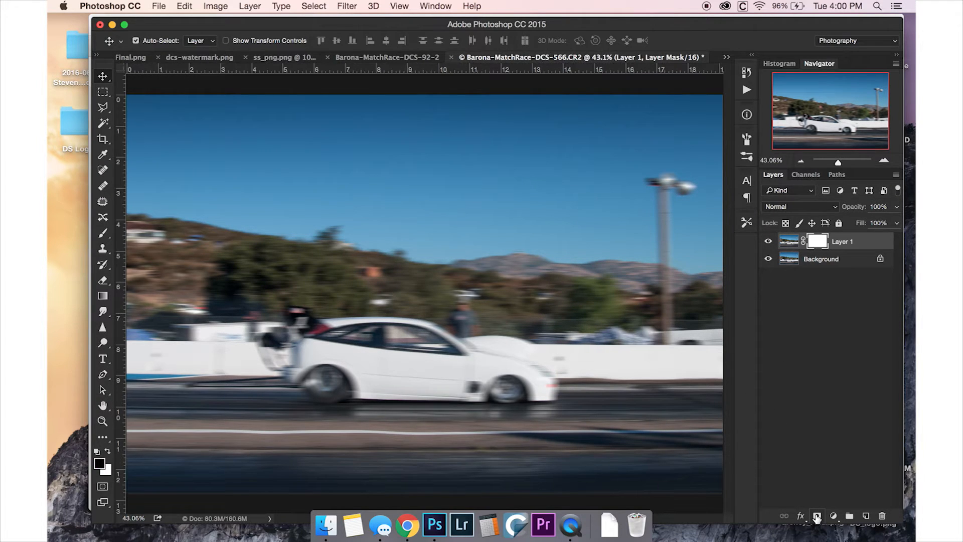
key(super+i)
key(b)
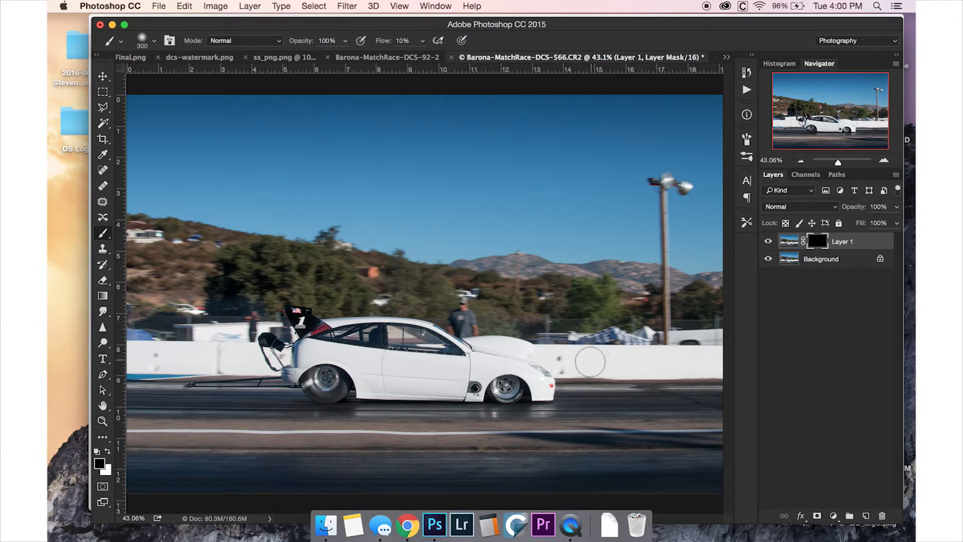
key(x)
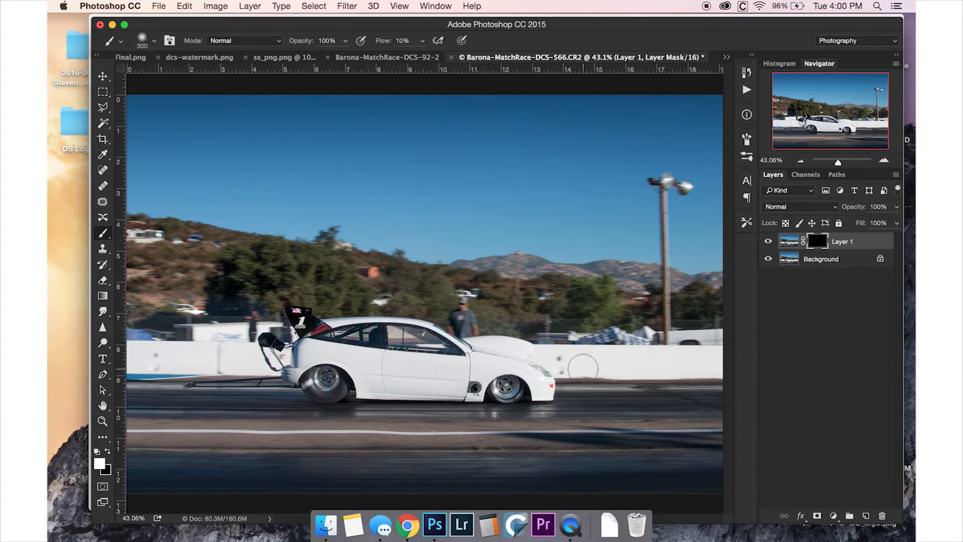
Paint white on the mask over the light pole, sky, hills and track with a brush enlarged to 600 pixels, and inspect the mask.
drag(668, 326, 670, 211)
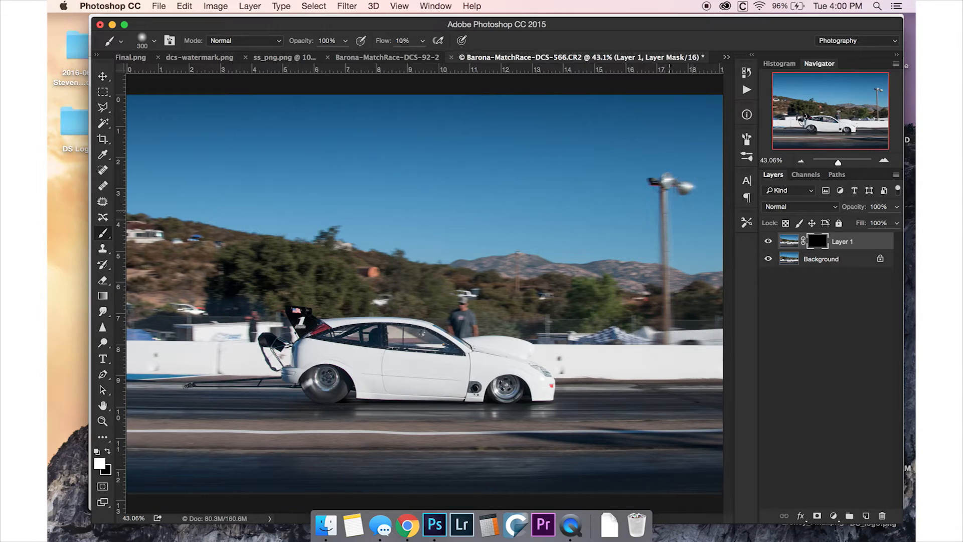
key(bracketright)
key(bracketright)
key(bracketright)
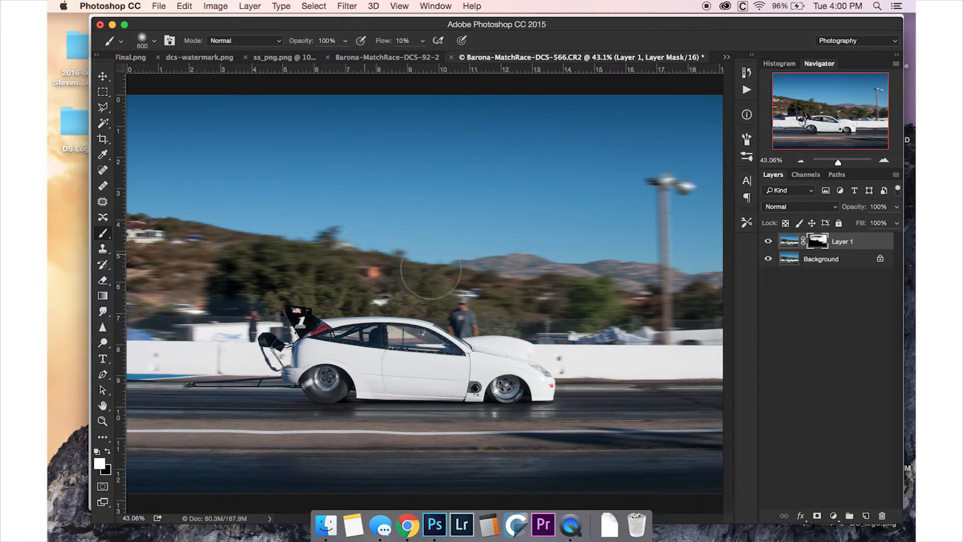
drag(611, 277, 614, 296)
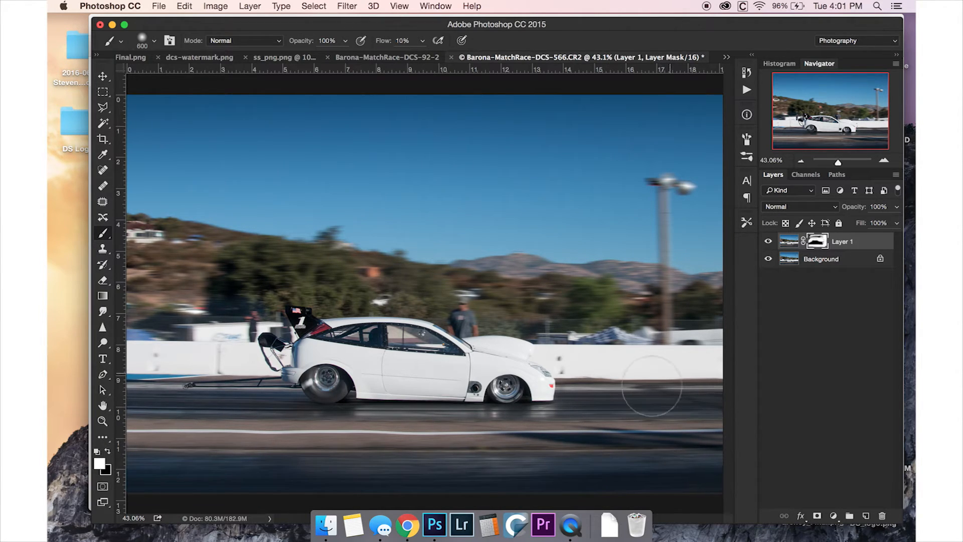
alt+click(814, 243)
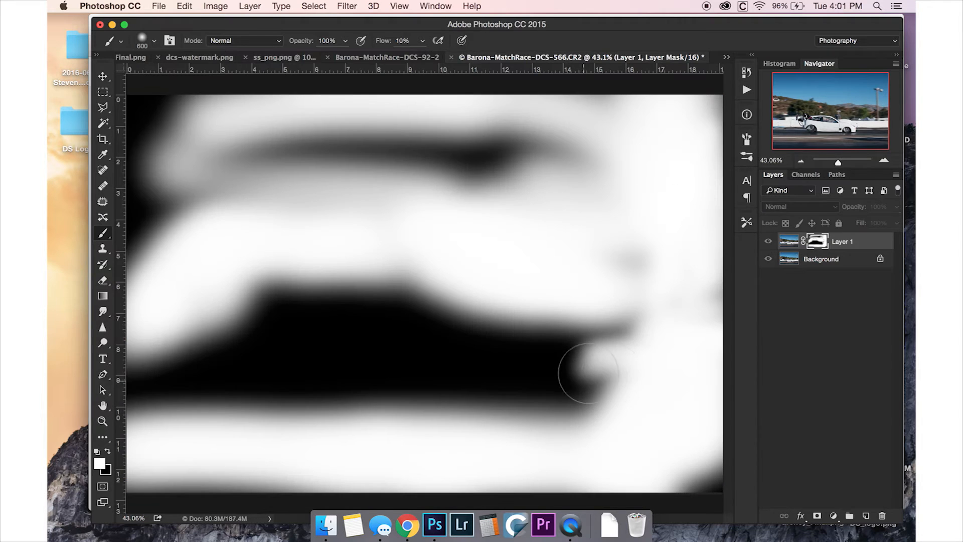
alt+click(827, 240)
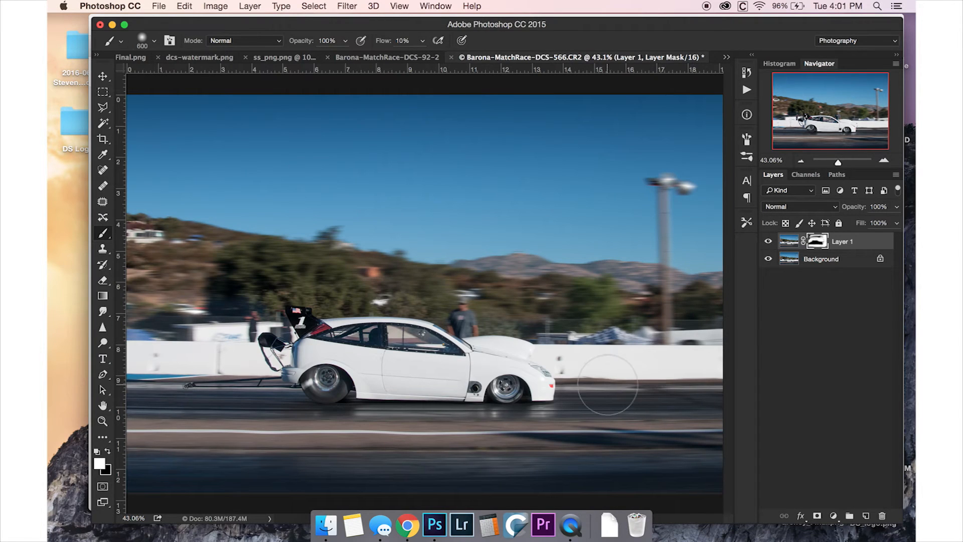
Paint the blur onto the wall and track around the car's front end with the brush reduced to 100 pixels.
key(super+equal)
key(super+equal)
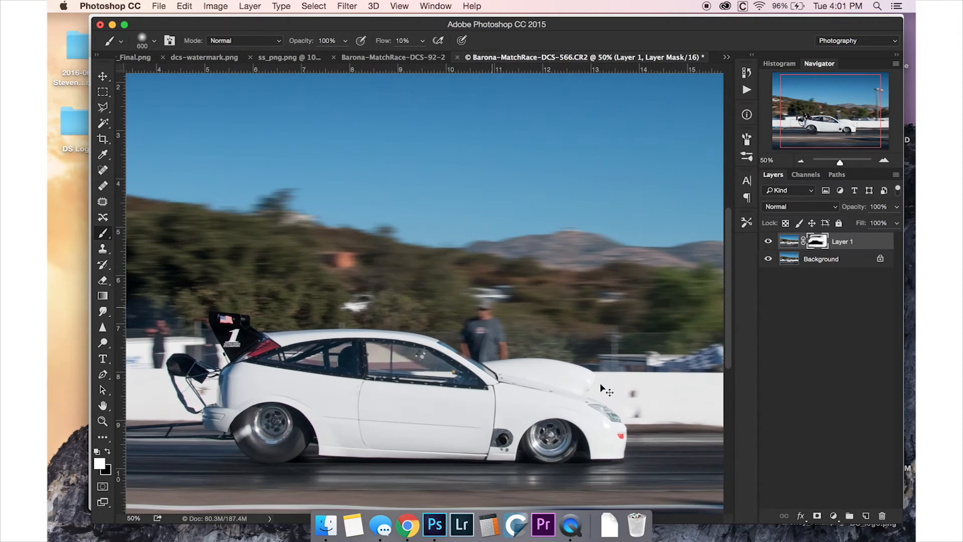
key(bracketleft)
key(bracketleft)
key(bracketleft)
key(bracketleft)
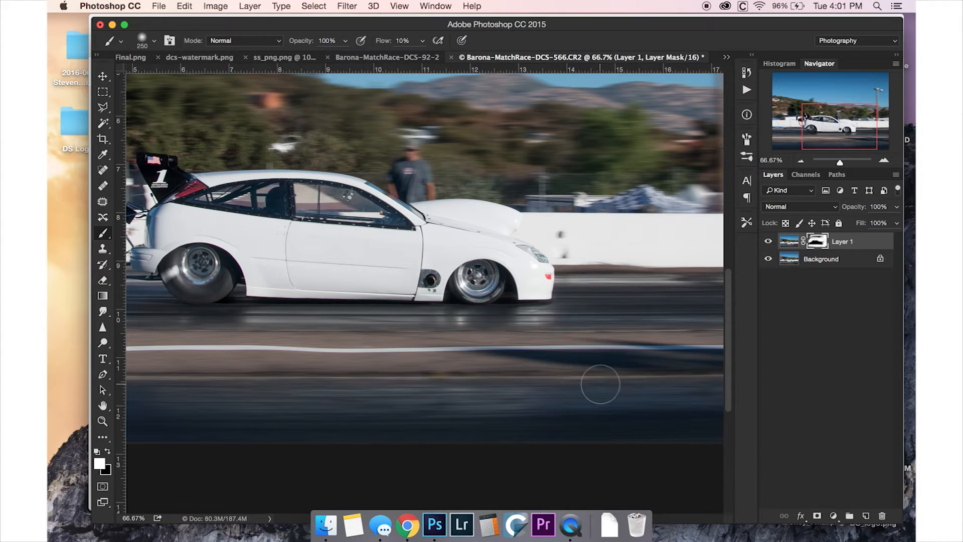
key(super+equal)
scroll(591, 337, up, 3)
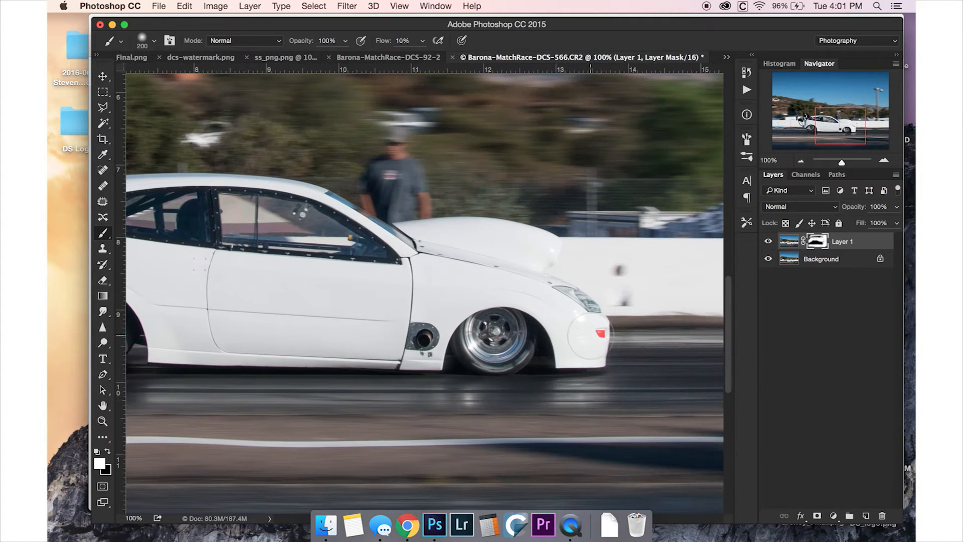
key(bracketleft)
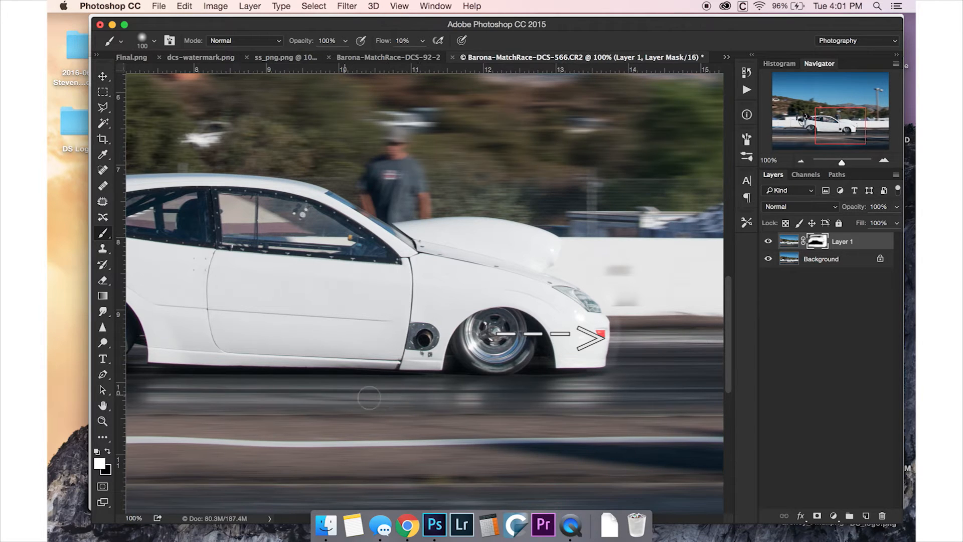
Paint the blur into the track under the car and around the rear, including the person behind the parachute.
scroll(301, 389, left, 5)
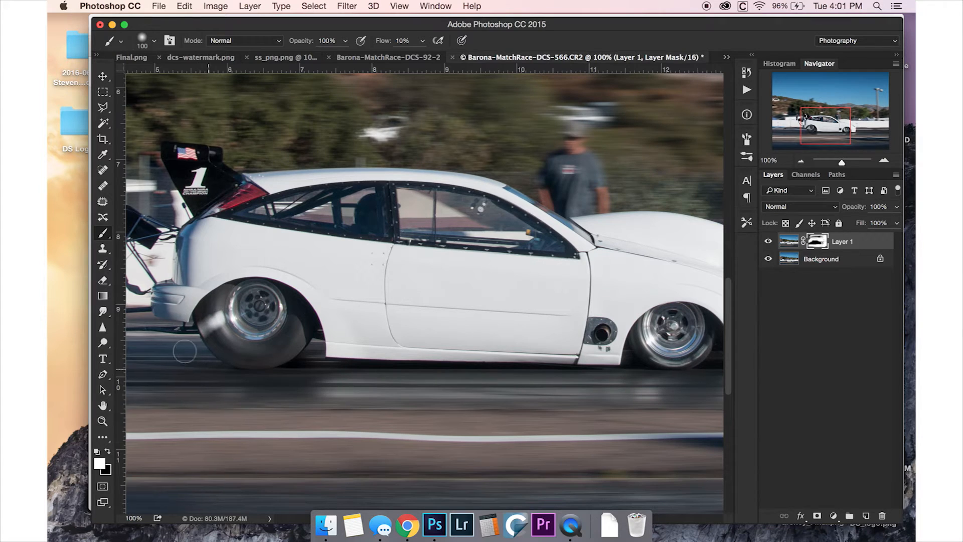
scroll(186, 355, left, 5)
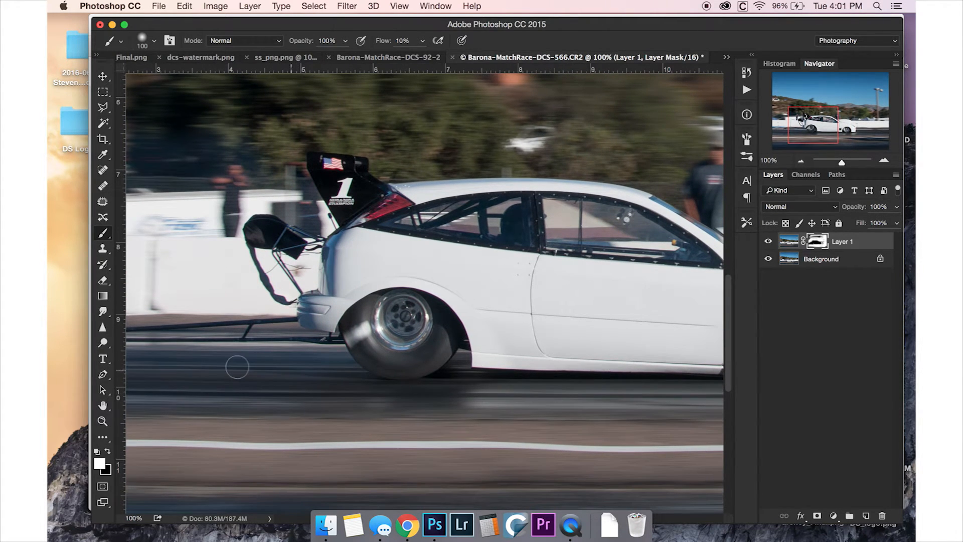
scroll(236, 367, left, 5)
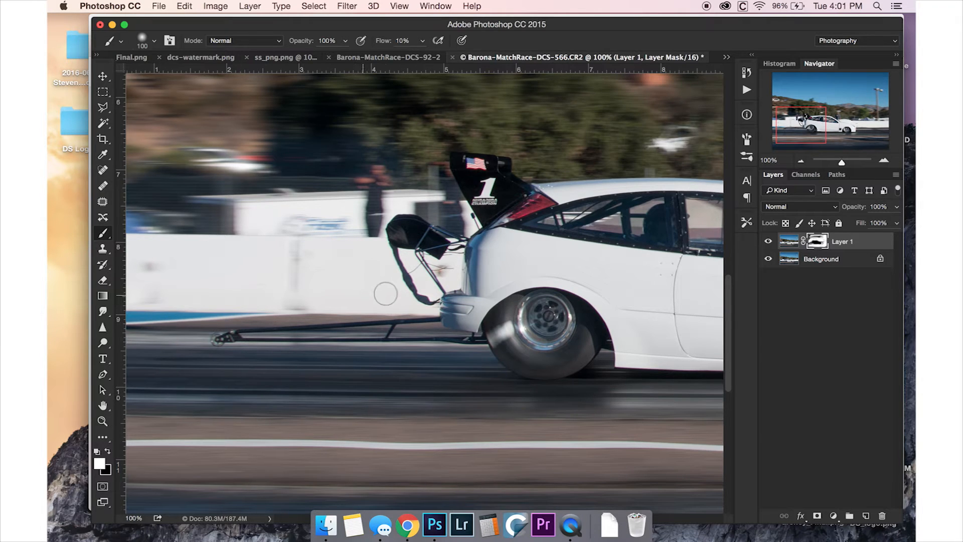
mouse_move(365, 250)
mouse_down()
mouse_move(373, 202)
mouse_move(352, 232)
mouse_up()
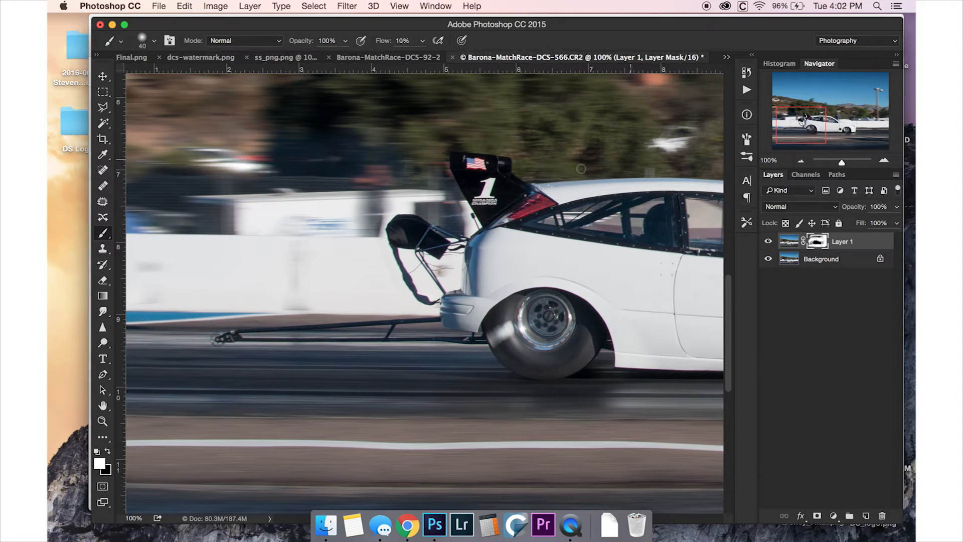
Paint the blur along the roofline and over the man behind the hood, adjusting the brush down to 35 pixels.
scroll(631, 160, right, 7)
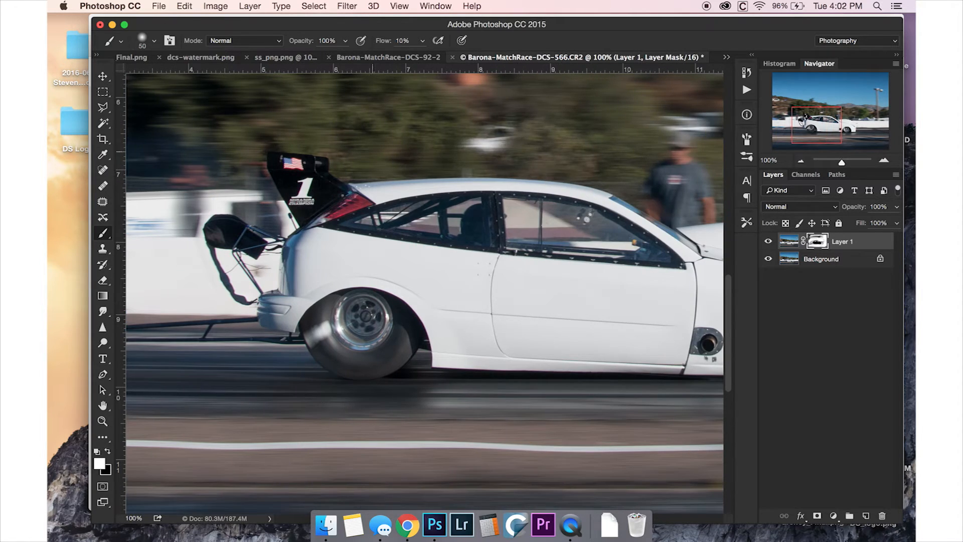
key(bracketright)
key(bracketright)
key(bracketright)
key(bracketright)
key(bracketright)
scroll(502, 165, right, 6)
scroll(618, 184, right, 3)
key(bracketleft)
key(bracketleft)
key(bracketleft)
key(bracketleft)
key(bracketleft)
key(bracketleft)
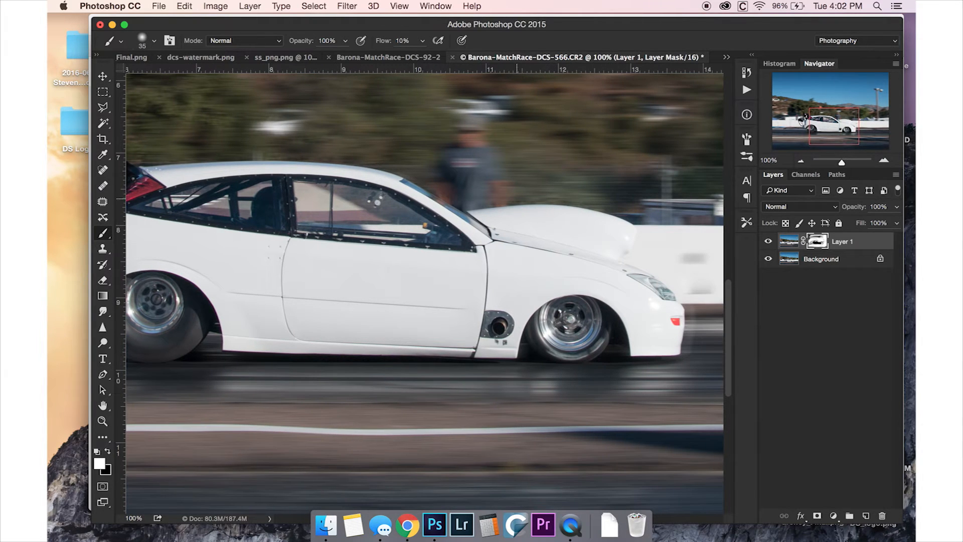
scroll(678, 244, right, 5)
Display the mask alone and paint its remaining dark background patches white with a 700-pixel brush.
key(super+minus)
key(super+minus)
key(super+minus)
alt+click(817, 241)
key(bracketright)
key(bracketright)
key(bracketright)
key(bracketright)
key(bracketright)
key(bracketright)
key(bracketright)
key(bracketright)
mouse_move(271, 173)
mouse_down()
mouse_move(191, 258)
mouse_move(604, 296)
mouse_move(150, 182)
mouse_move(580, 311)
mouse_move(376, 238)
mouse_up()
alt+click(818, 241)
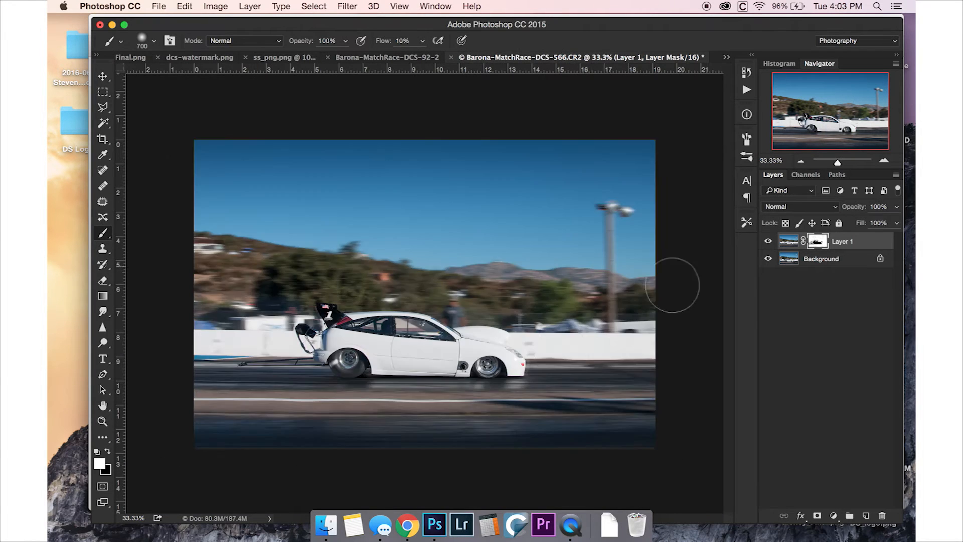
Display the mask at 100% and paint white over the grey areas above the car with a smaller brush.
key(super+1)
alt+click(818, 241)
key(bracketleft)
key(bracketleft)
key(bracketleft)
key(bracketleft)
key(bracketleft)
mouse_move(451, 290)
mouse_down()
mouse_move(349, 259)
mouse_move(382, 288)
mouse_move(286, 298)
mouse_move(518, 366)
mouse_up()
Clean up the grey mask areas beyond the car's rear and front ends with white, using a further reduced brush.
key(bracketleft)
key(bracketleft)
key(bracketleft)
scroll(518, 366, left, 10)
mouse_move(300, 301)
mouse_down()
mouse_move(463, 225)
mouse_move(522, 279)
mouse_move(499, 236)
mouse_up()
scroll(499, 237, right, 15)
scroll(499, 236, down, 2)
mouse_move(645, 301)
mouse_down()
mouse_move(654, 323)
mouse_move(389, 303)
mouse_up()
Refine the mask in white around the rear wing, parachute and wheelie bar, starting with a 90-pixel brush.
key(bracketleft)
key(bracketleft)
scroll(363, 224, left, 15)
scroll(364, 224, down, 3)
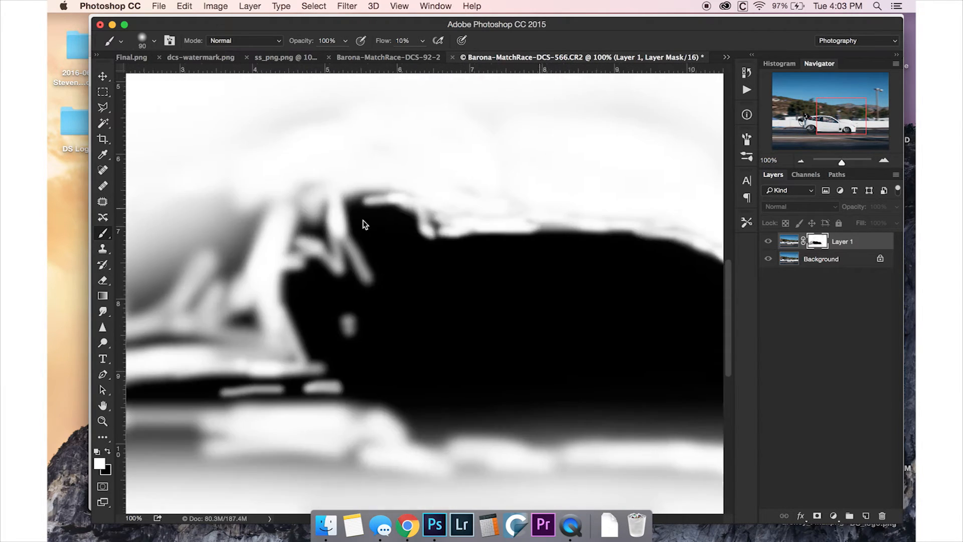
mouse_move(384, 236)
mouse_down()
mouse_move(365, 258)
mouse_move(383, 172)
mouse_move(447, 409)
mouse_up()
key(bracketright)
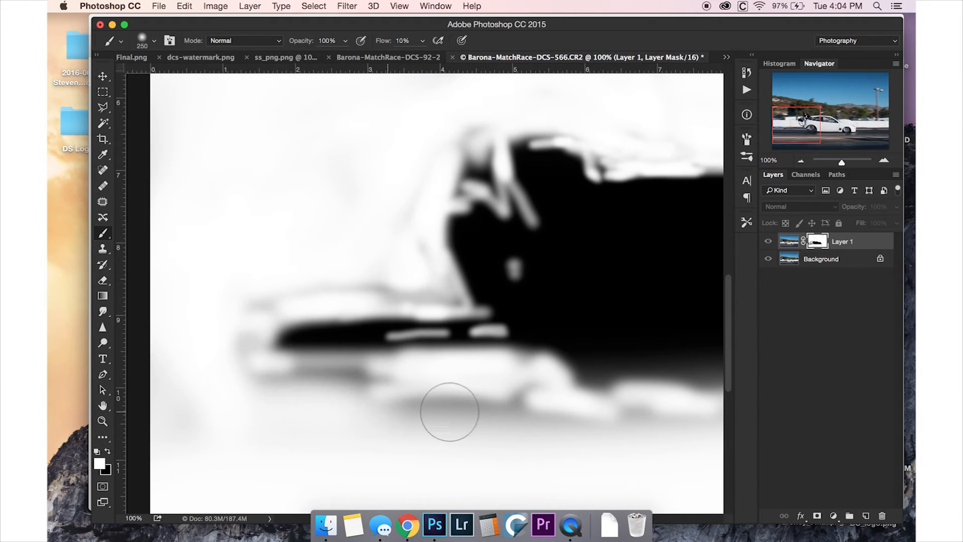
drag(484, 177, 490, 183)
drag(444, 291, 251, 303)
Whiten the remaining grey mask areas below the wheelie bar and around the car's front end.
alt+click(815, 242)
alt+click(815, 242)
key(bracketright)
key(bracketright)
key(bracketright)
key(bracketright)
mouse_move(552, 396)
mouse_down()
mouse_move(260, 375)
mouse_move(281, 359)
mouse_up()
scroll(436, 430, right, 15)
scroll(559, 396, right, 5)
drag(559, 396, 521, 191)
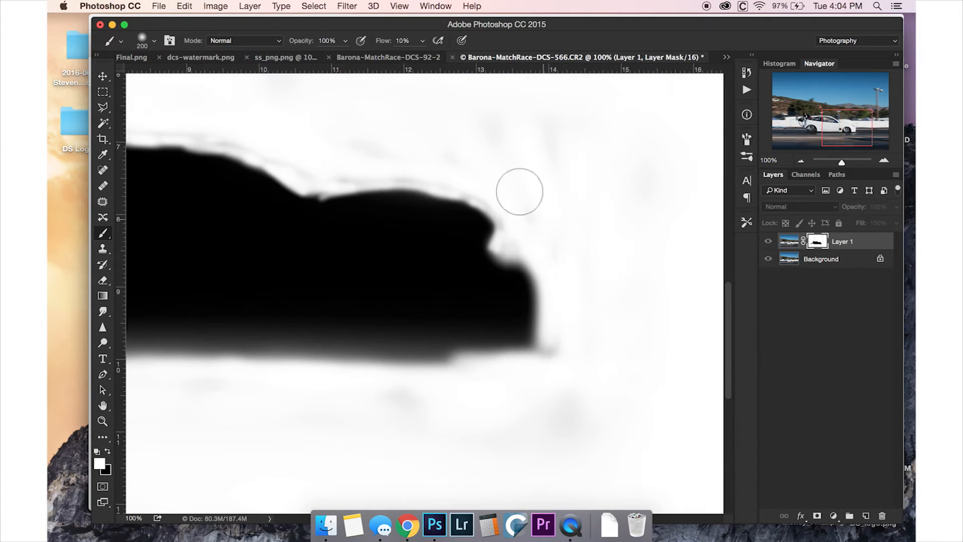
Return to the full image and compare it with the masked motion-blur layer hidden and shown.
alt+click(819, 241)
key(super+minus)
key(super+minus)
key(super+minus)
click(769, 242)
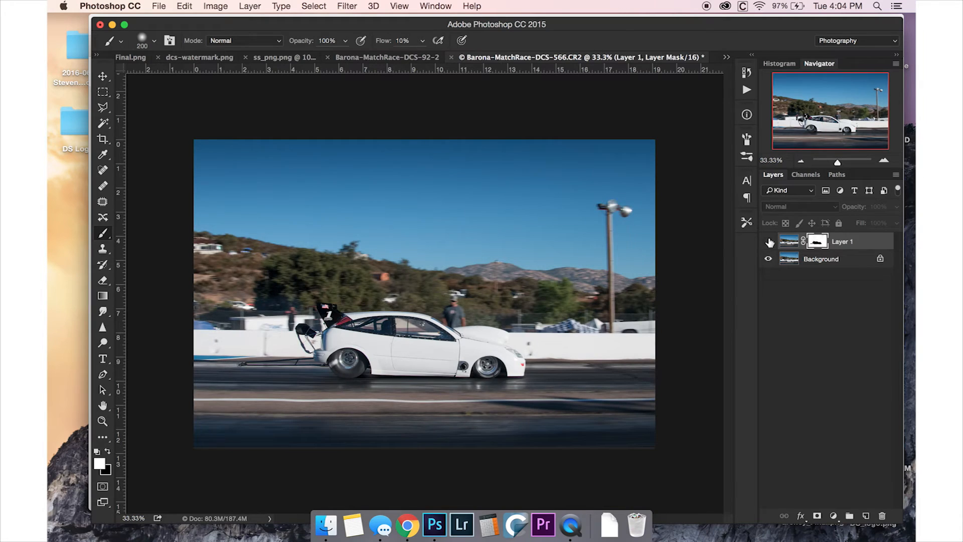
click(769, 242)
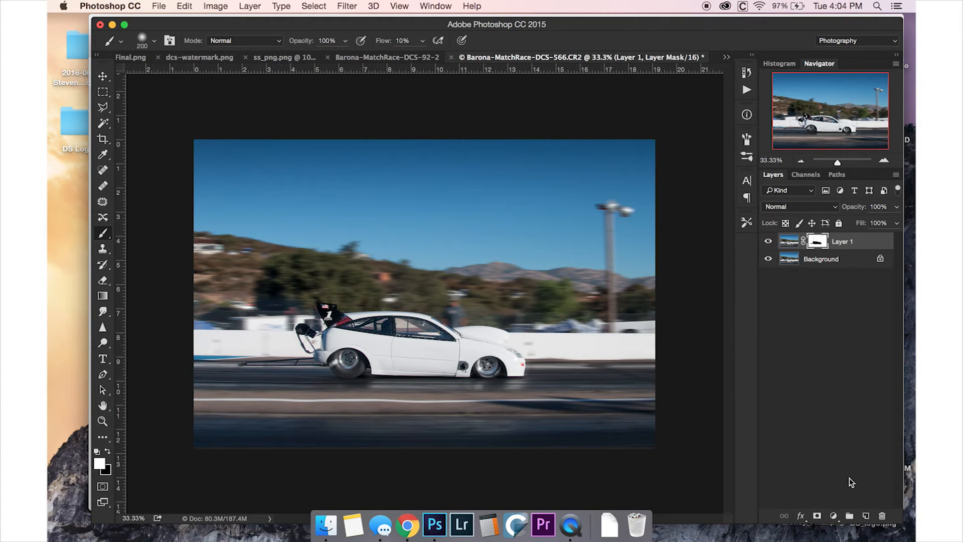
Stamp all visible layers into a new top layer and start a Spin Blur on it.
key(super+alt+shift+e)
click(346, 6)
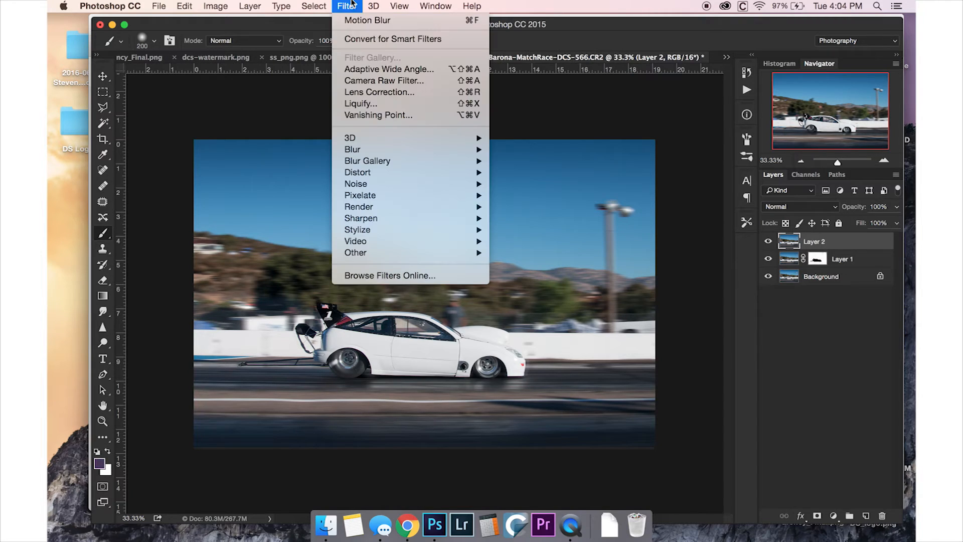
mouse_move(430, 149)
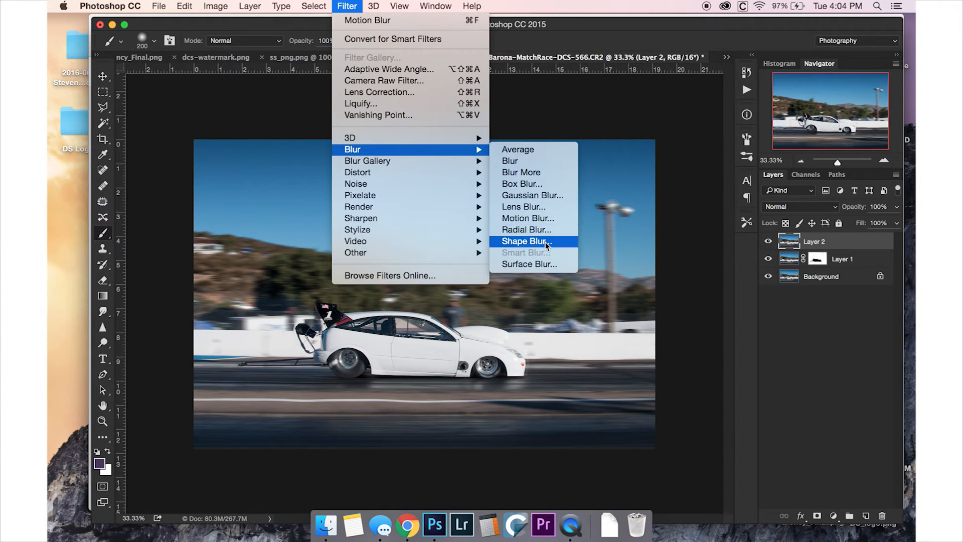
mouse_move(462, 160)
click(507, 207)
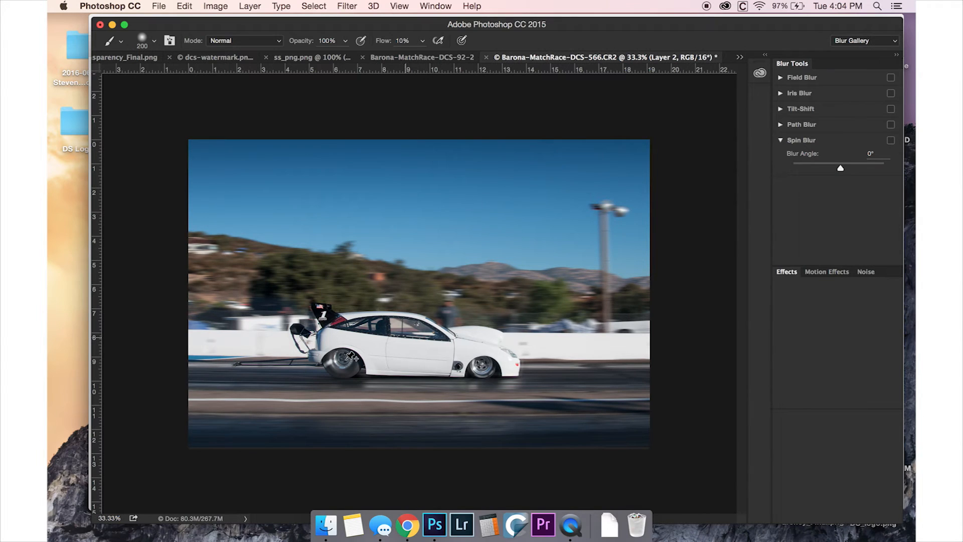
Place a spin blur pin on the rear wheel's hub and delete the default pin at the image centre.
key(super+plus)
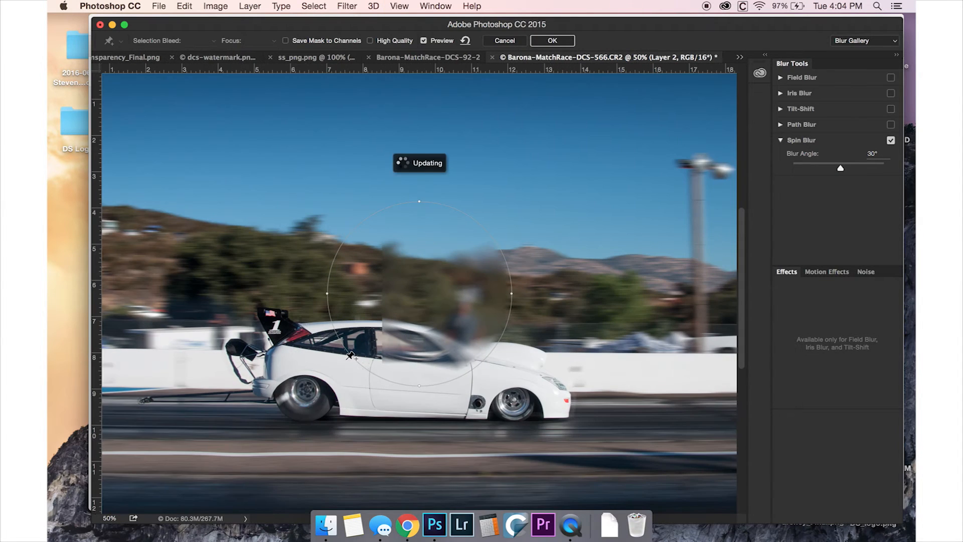
click(309, 386)
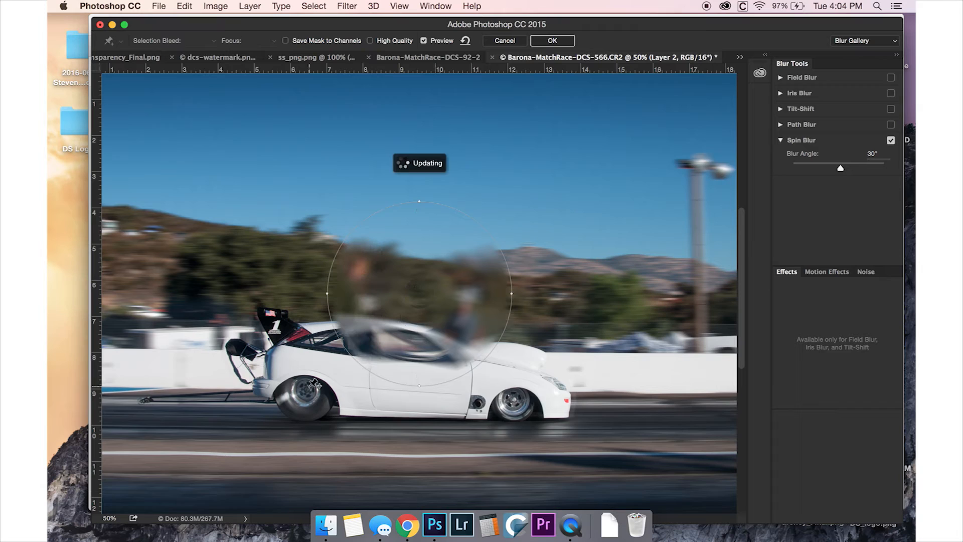
click(419, 294)
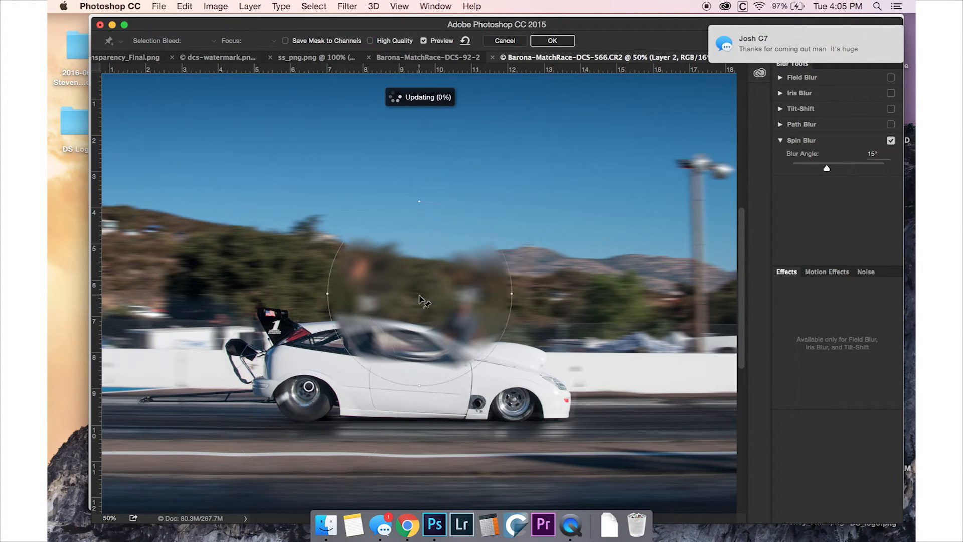
key(Delete)
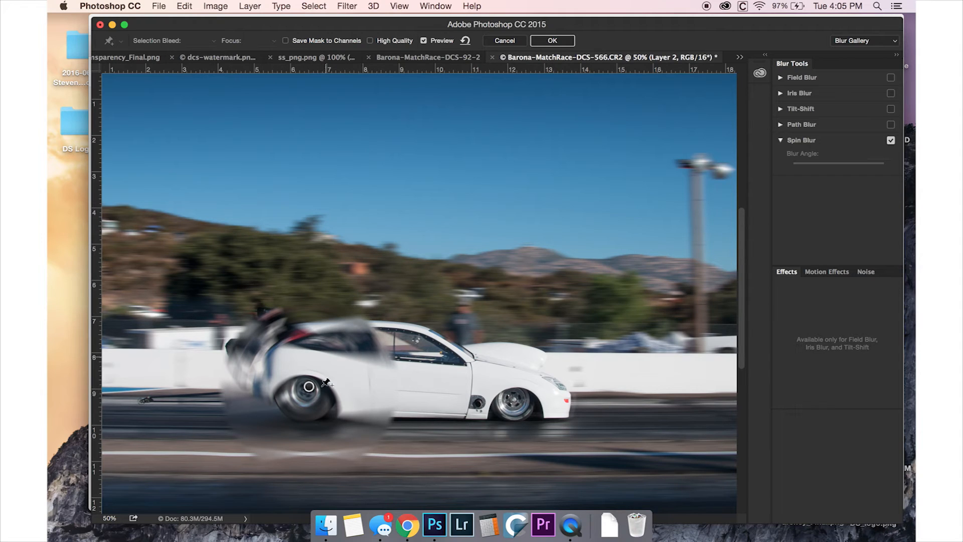
Centre a spin blur on the rear wheel, shrink its ellipse to the tire, and compare with the blur off and on.
click(319, 366)
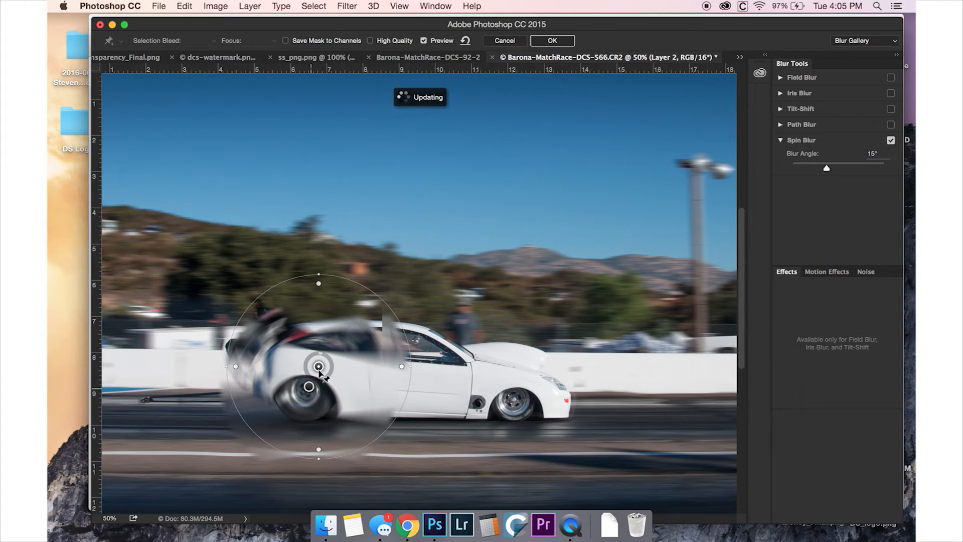
drag(319, 366, 309, 387)
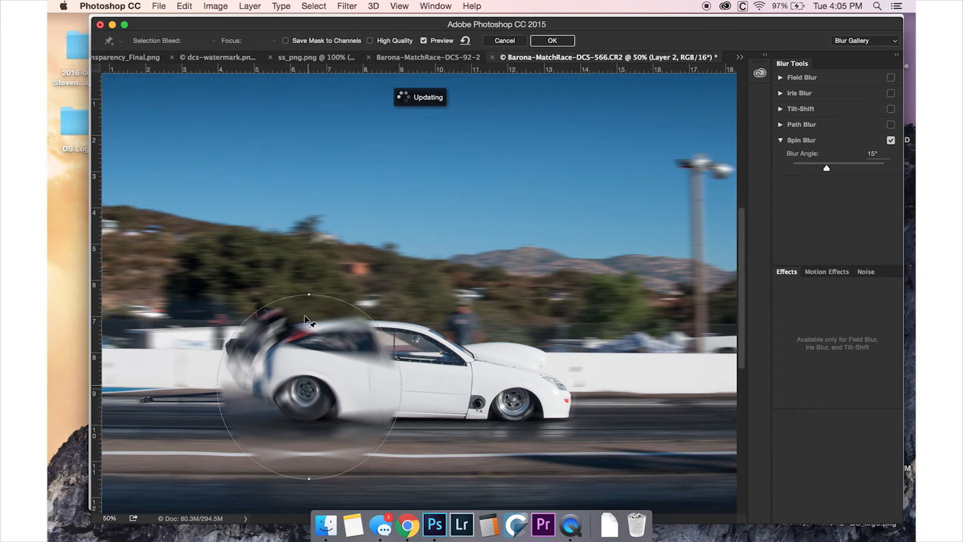
drag(309, 294, 311, 349)
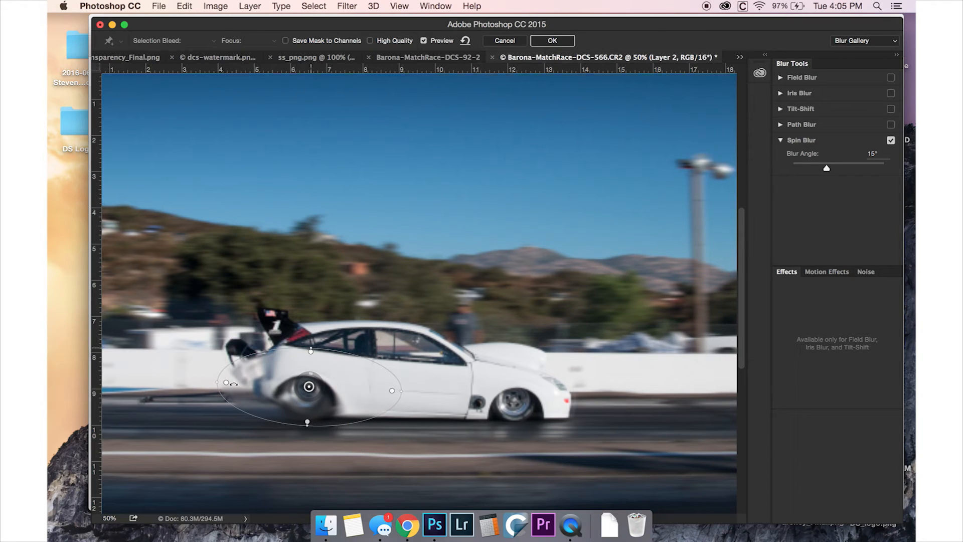
drag(220, 382, 307, 390)
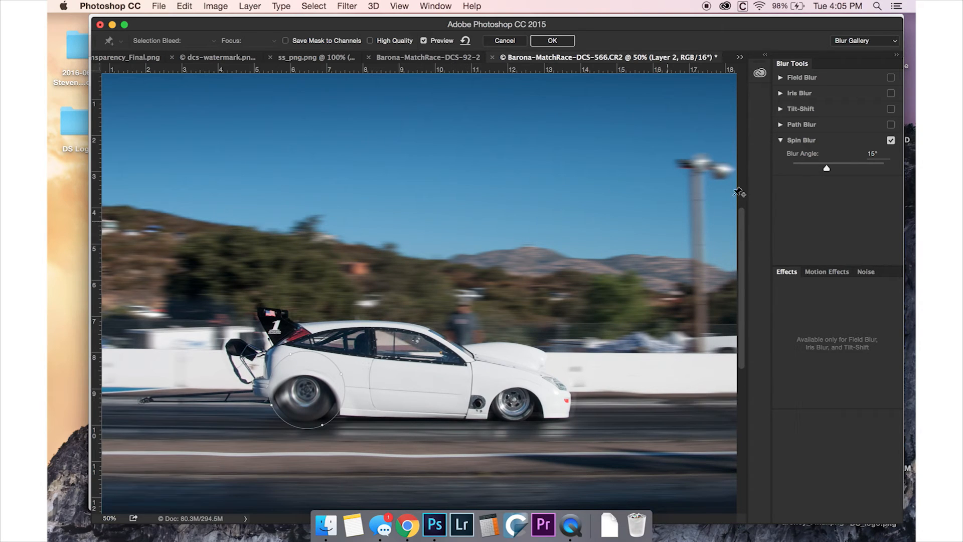
click(891, 141)
click(891, 141)
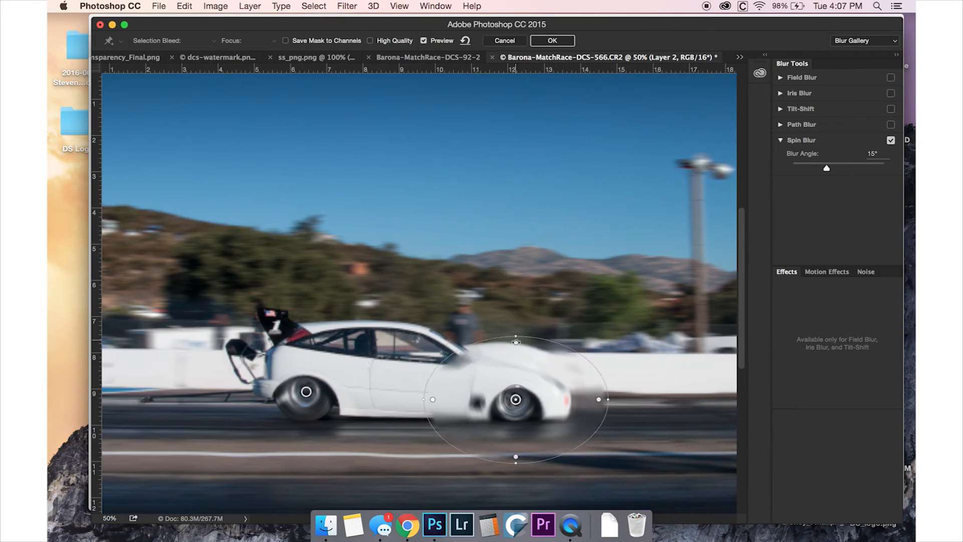
Fit the front wheel's spin blur to the tire with a 20° blur angle and apply the Blur Gallery.
drag(420, 399, 486, 399)
text(20)
key(Return)
click(891, 140)
click(891, 140)
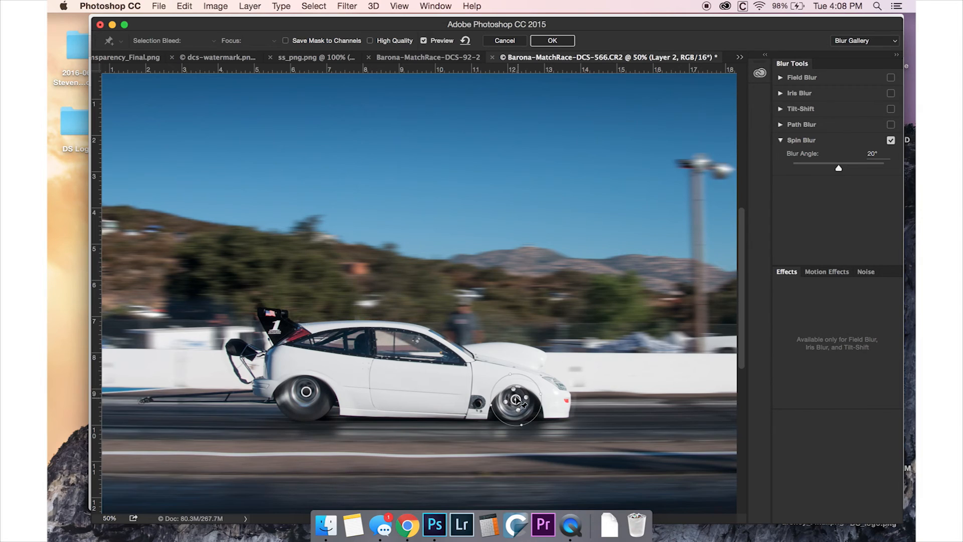
click(556, 41)
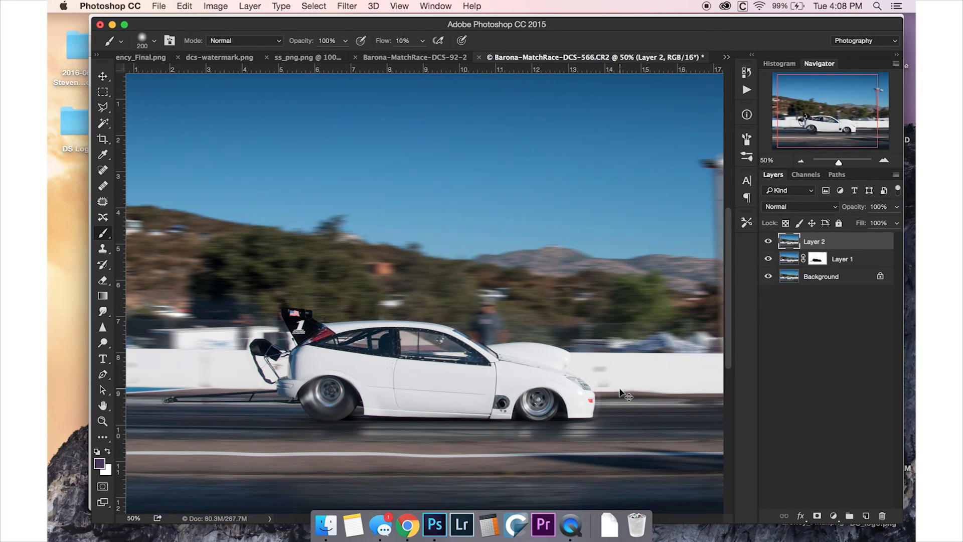
Compare the full image with the spin-blurred Layer 2 hidden and shown.
key(super+minus)
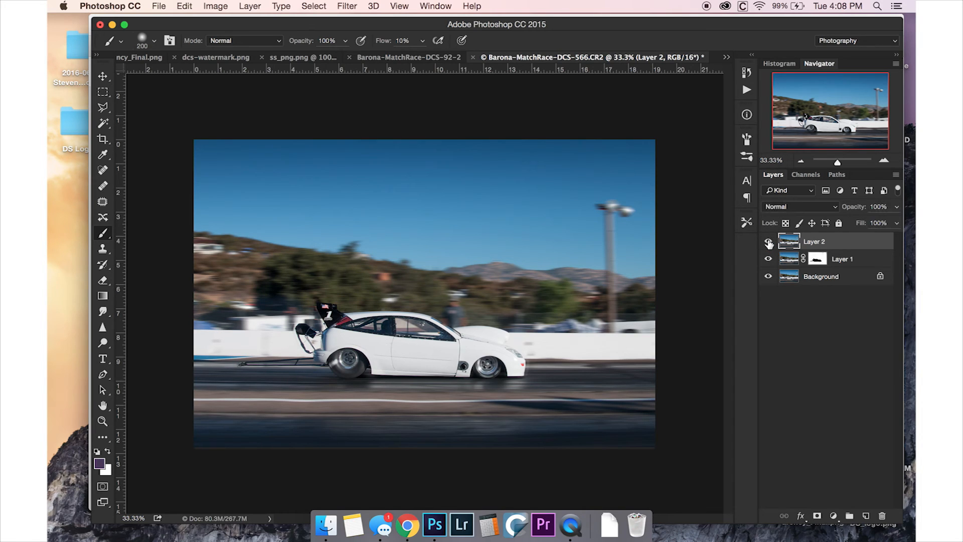
click(769, 243)
click(769, 242)
click(769, 243)
click(769, 242)
Add a layer mask to Layer 2 and invert it to black.
click(817, 516)
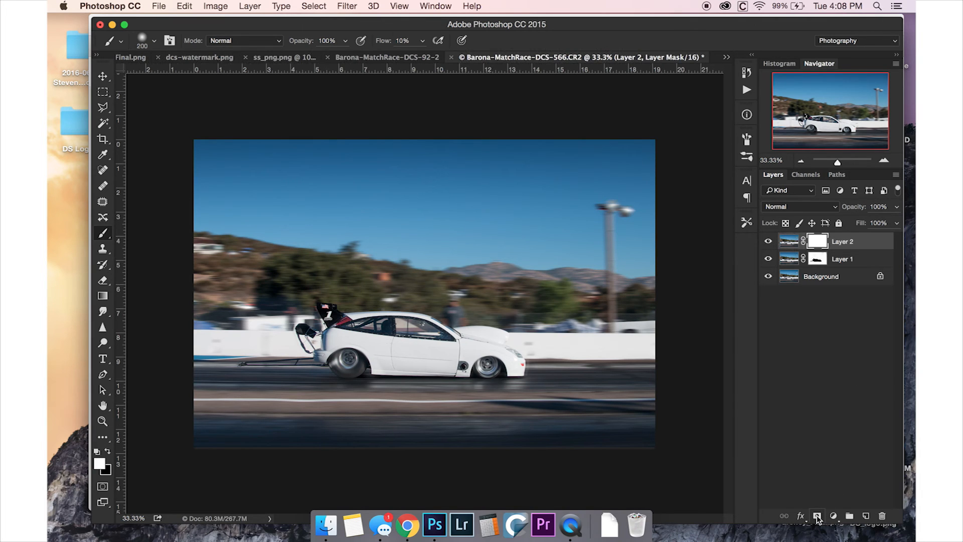
key(super+i)
Paint the front and rear wheels white on the Layer 2 mask with a 60-pixel brush.
key(super+equal)
key(super+equal)
key(super+equal)
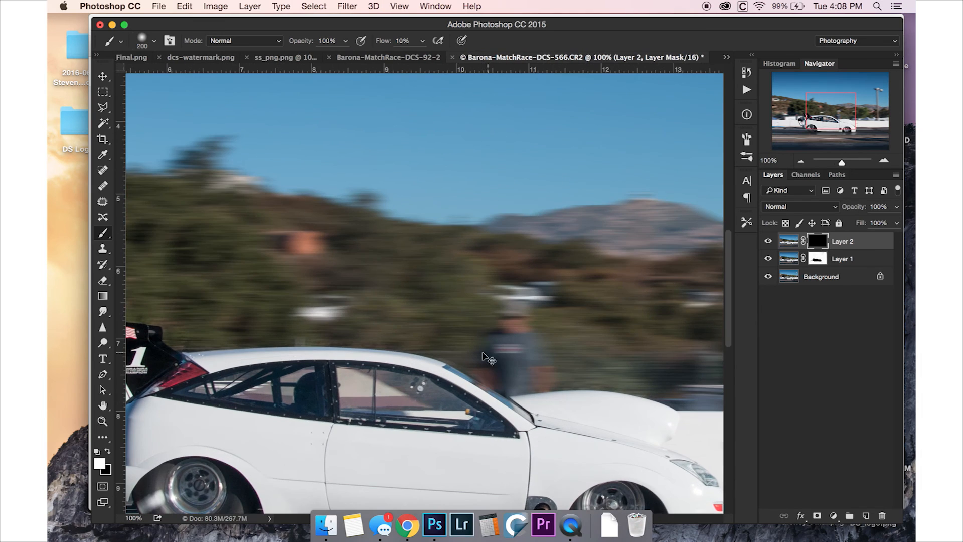
scroll(484, 354, down, 5)
scroll(484, 354, right, 3)
scroll(482, 353, up, 2)
key(bracketleft)
key(bracketleft)
key(bracketleft)
key(bracketleft)
key(bracketleft)
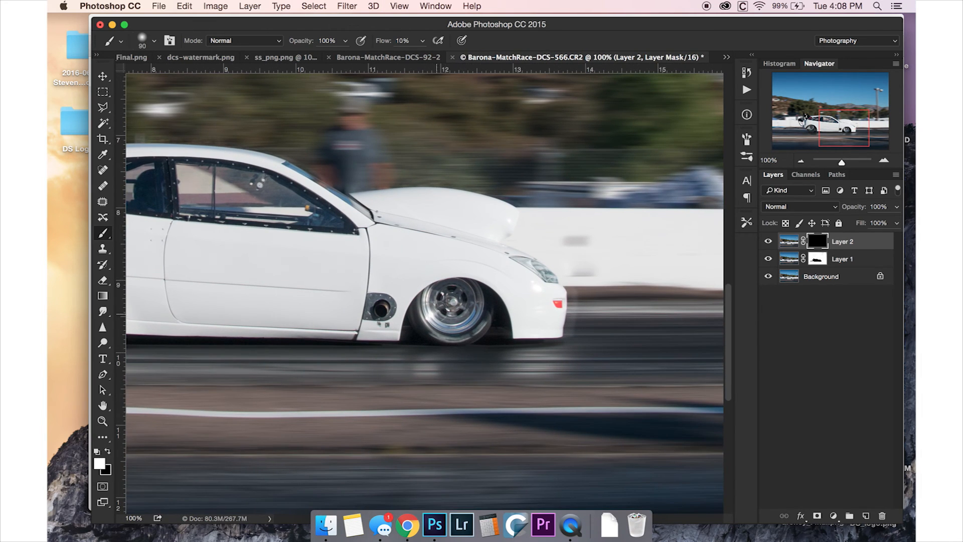
key(bracketleft)
key(bracketleft)
key(bracketleft)
mouse_move(447, 338)
mouse_down()
mouse_move(497, 321)
mouse_move(469, 294)
mouse_move(435, 309)
mouse_up()
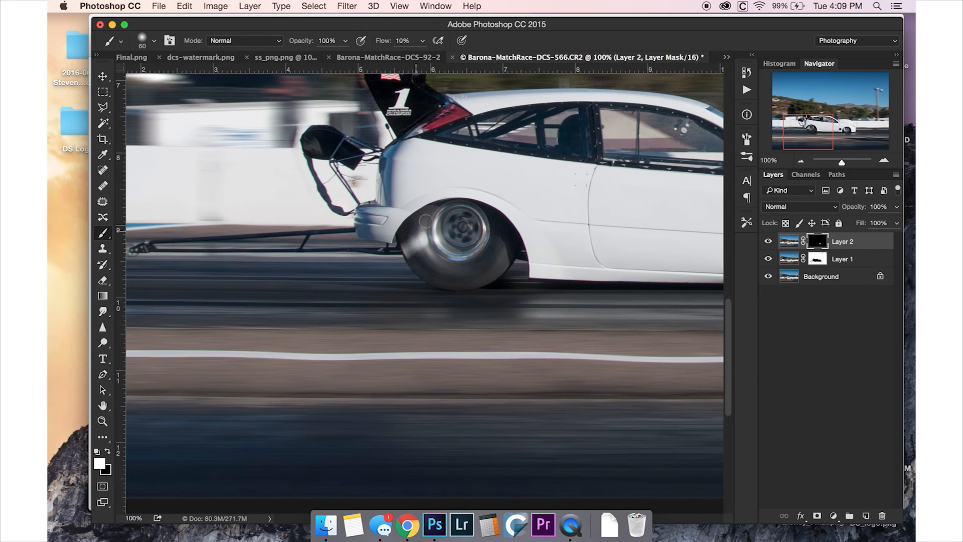
mouse_move(426, 220)
mouse_down()
mouse_move(433, 281)
mouse_move(479, 212)
mouse_move(472, 288)
mouse_up()
alt+click(818, 241)
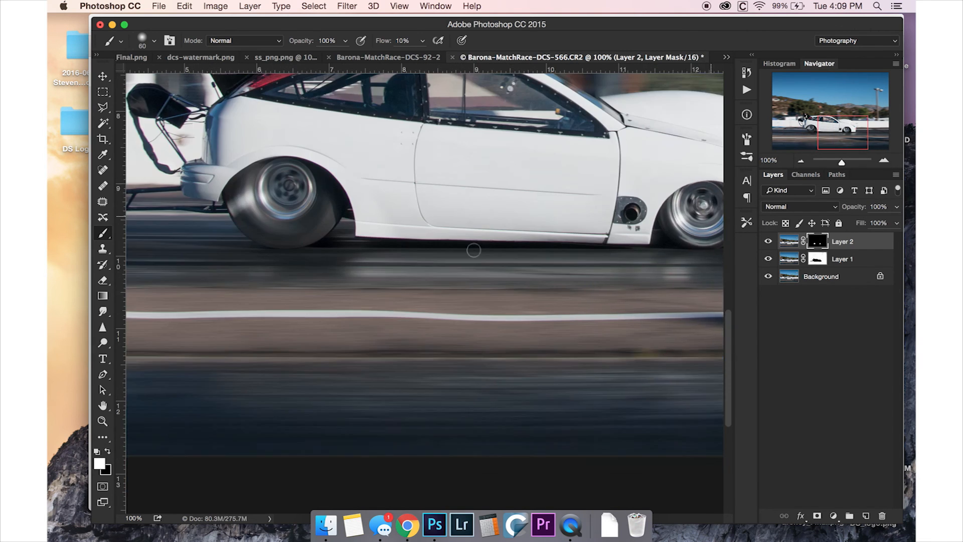
Group Layer 1 and Layer 2, and compare the full image with the group hidden and shown.
key(super+minus)
key(super+minus)
key(super+minus)
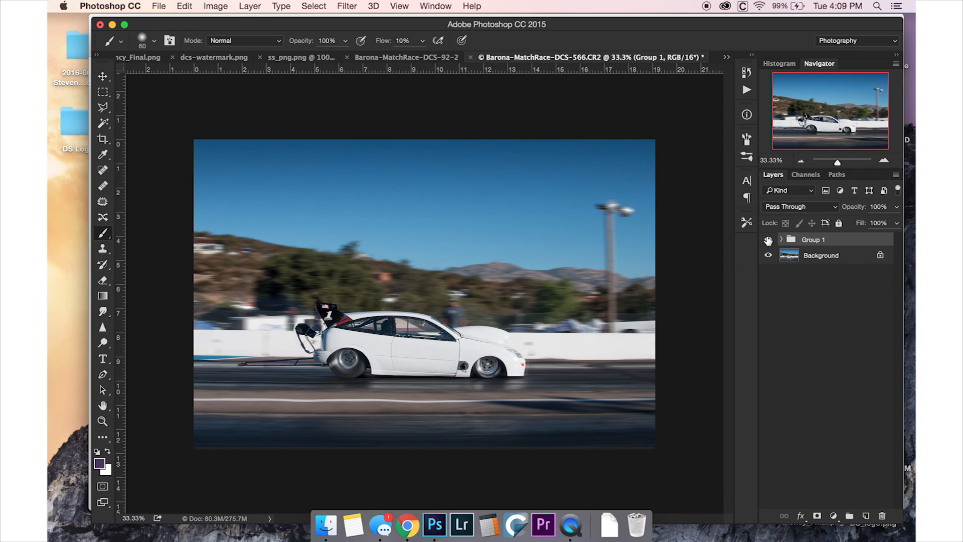
click(768, 240)
click(768, 240)
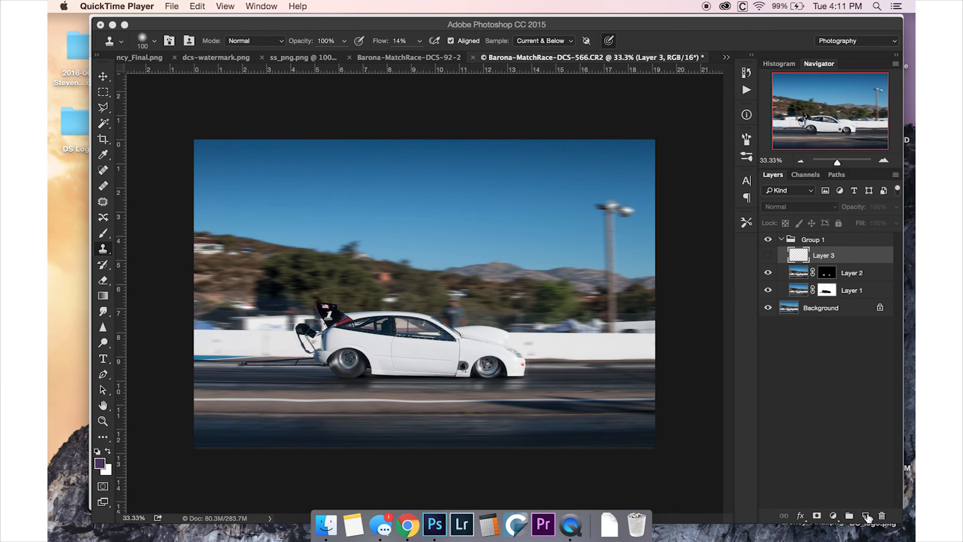
Add an empty layer at the top of Group 1 and sample the track ahead of the front bumper with the Clone Stamp.
click(866, 515)
key(super+plus)
key(super+plus)
key(super+plus)
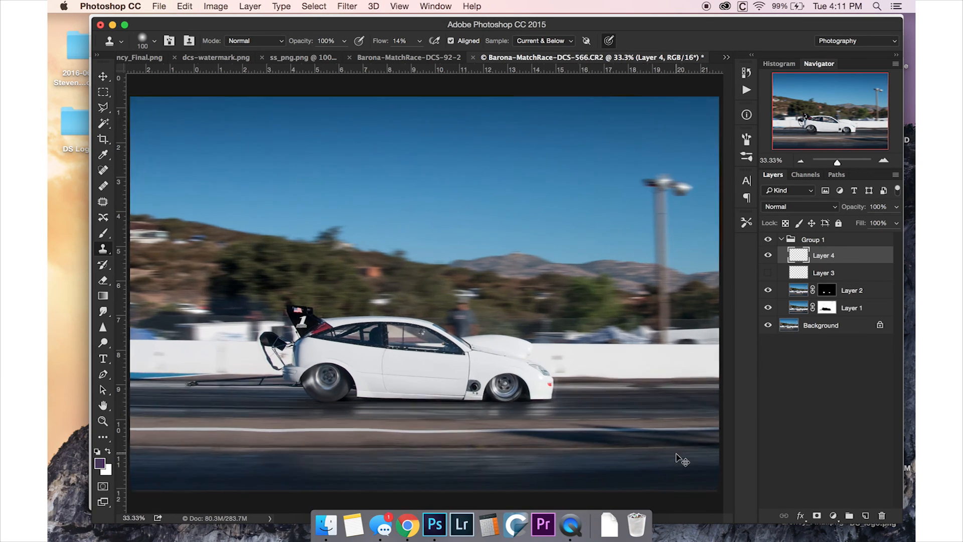
scroll(465, 335, down, 5)
scroll(465, 335, right, 5)
scroll(465, 335, down, 2)
scroll(465, 336, right, 3)
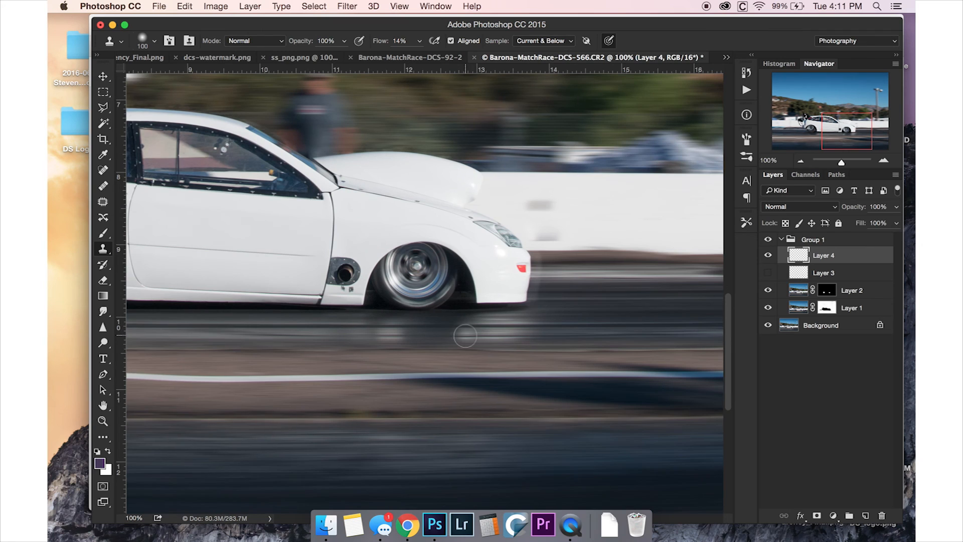
alt+click(553, 277)
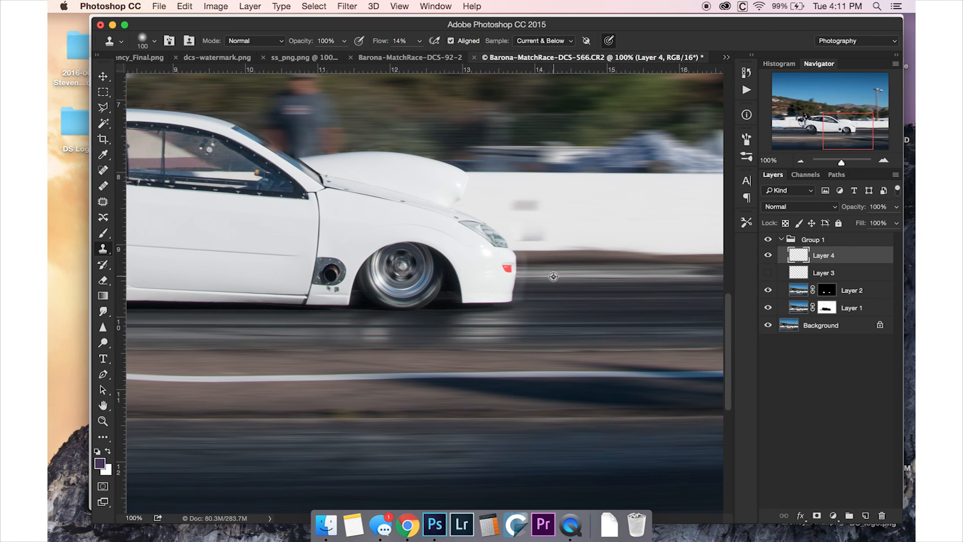